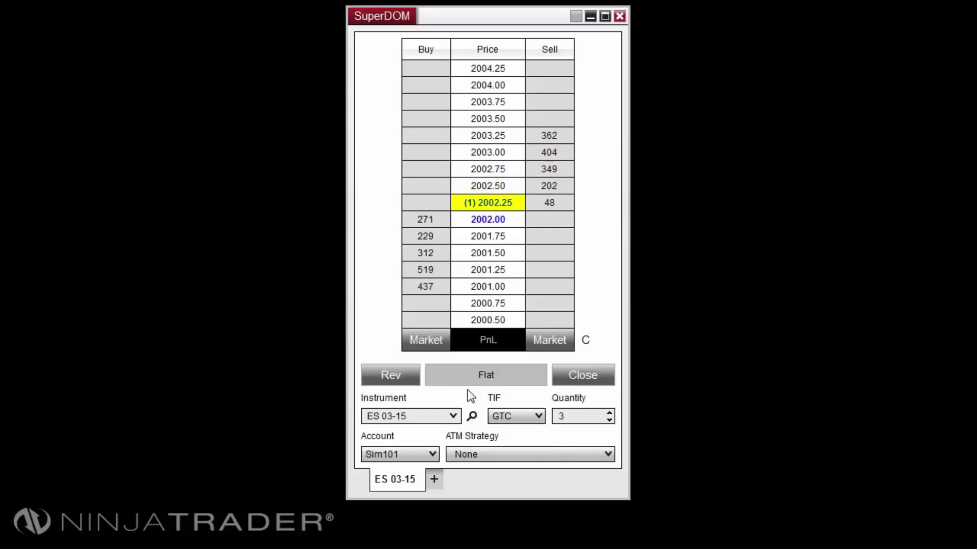
# - Buy 3 ES contracts at market and close them, then sell 3 short and flatten
pyautogui.click(422, 340)
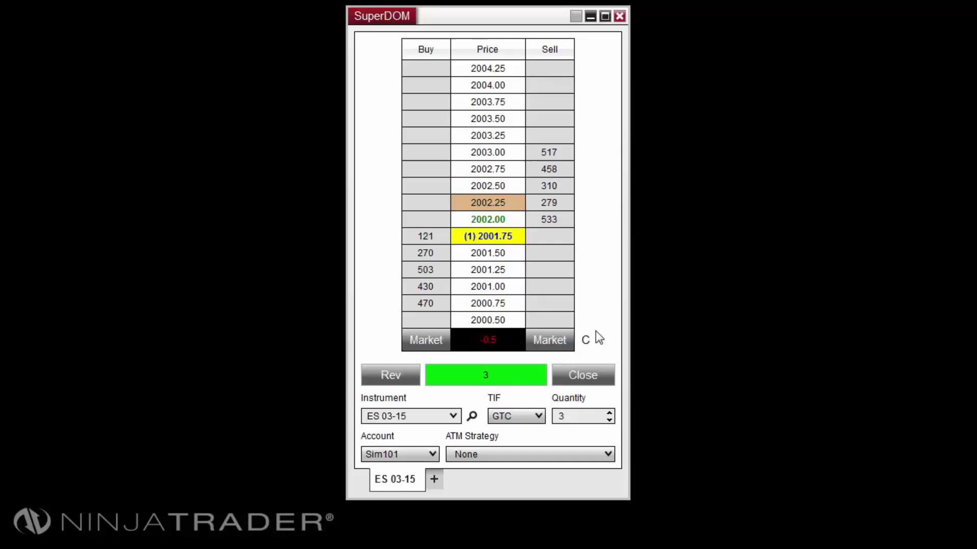
pyautogui.click(574, 376)
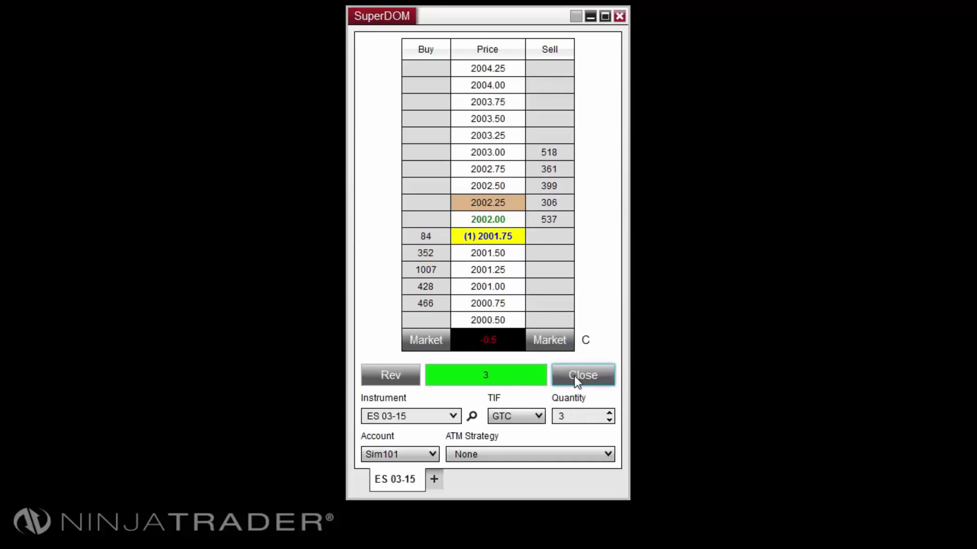
pyautogui.click(556, 344)
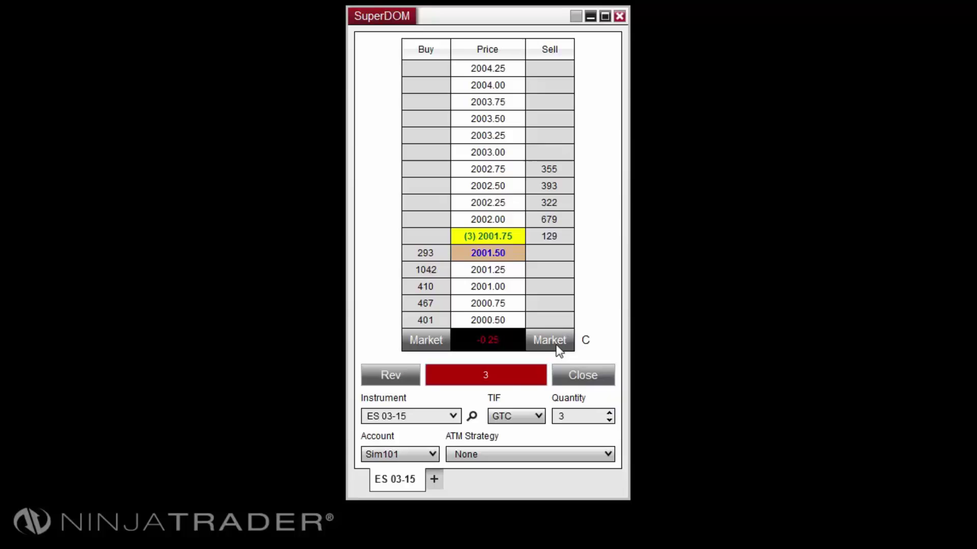
pyautogui.click(491, 382)
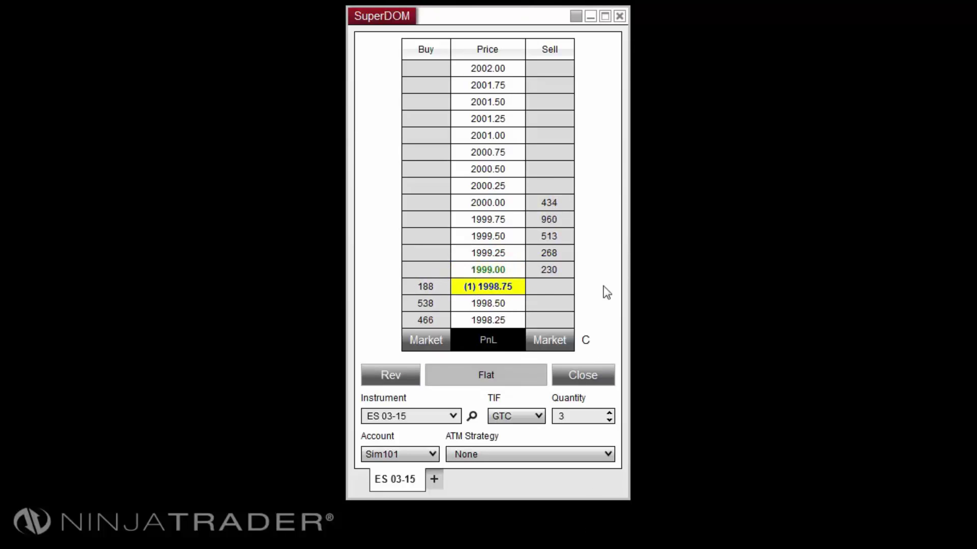
# - Buy 3 at market, add a 3-lot sell limit at 2000.75, then close position and limit
pyautogui.click(417, 334)
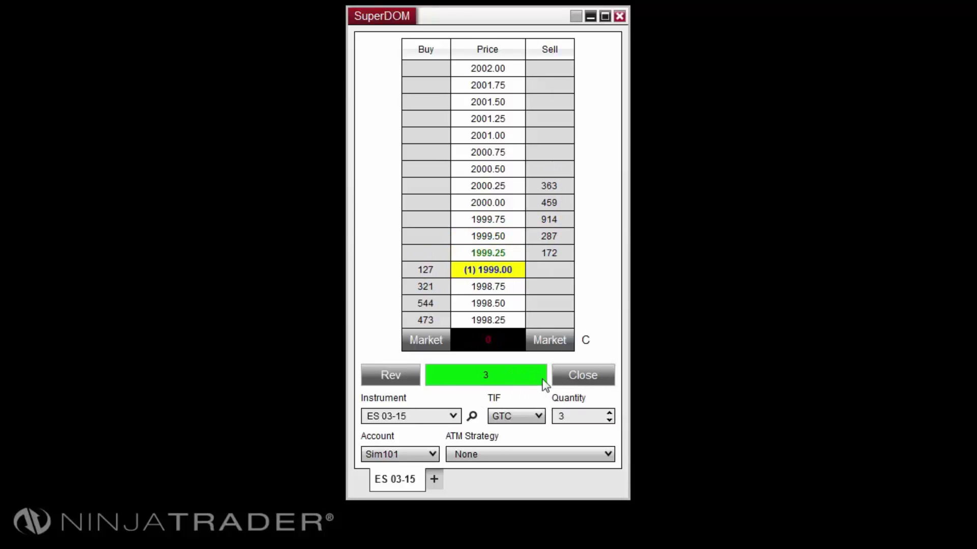
pyautogui.click(550, 152)
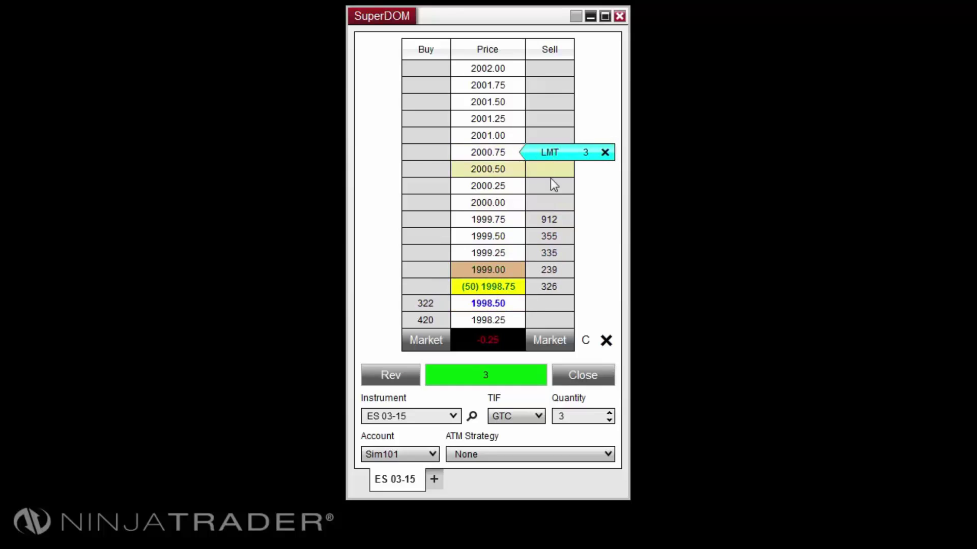
pyautogui.click(589, 381)
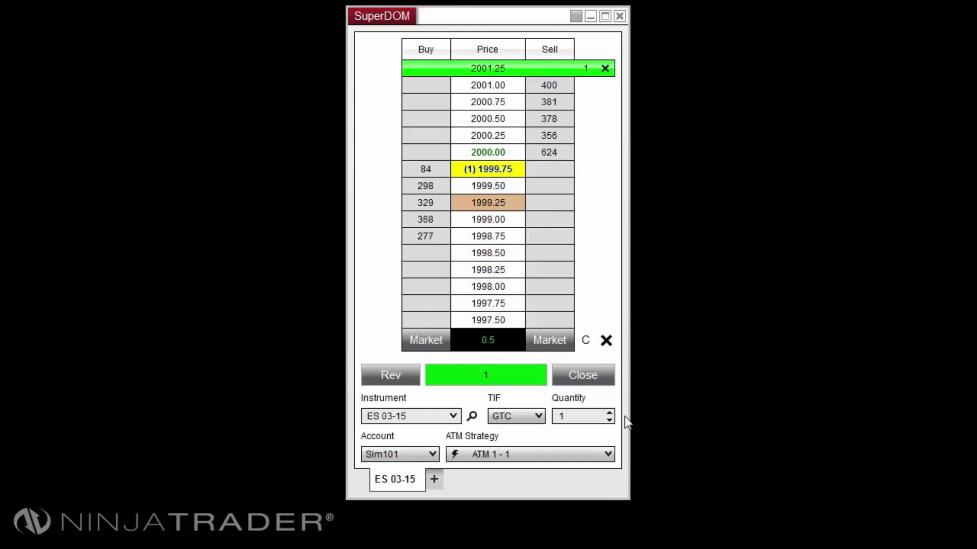
# - Close the ATM position with its target, then buy 1 and reverse into a 1-contract short
pyautogui.click(599, 379)
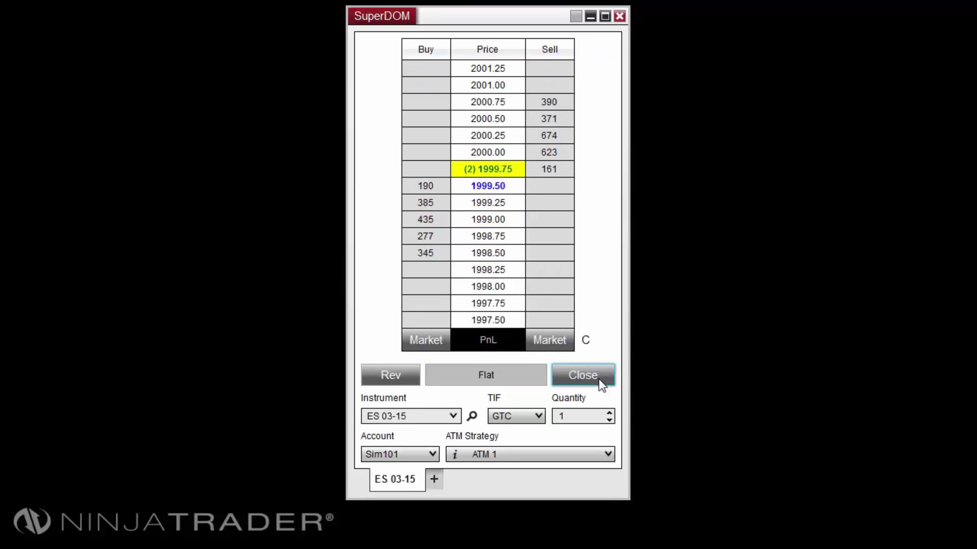
pyautogui.click(433, 338)
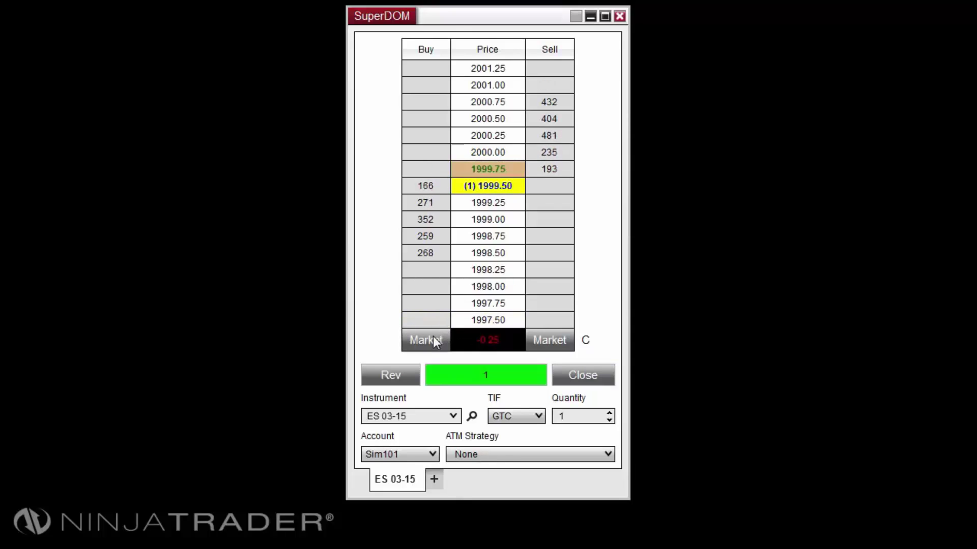
pyautogui.click(385, 375)
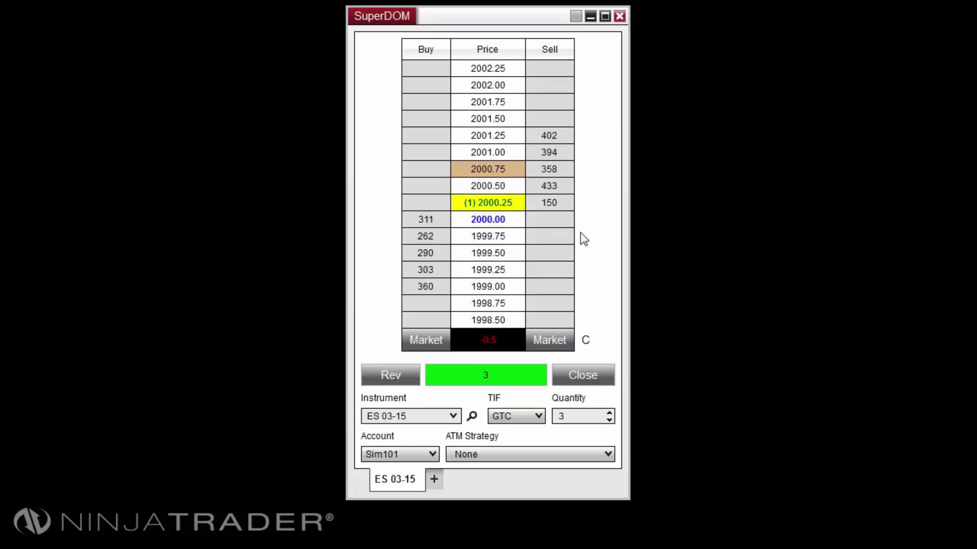
# - Place a 3-contract stop at 1999.00 and a 3-contract sell limit target at 2001.75
pyautogui.middleClick(536, 294)
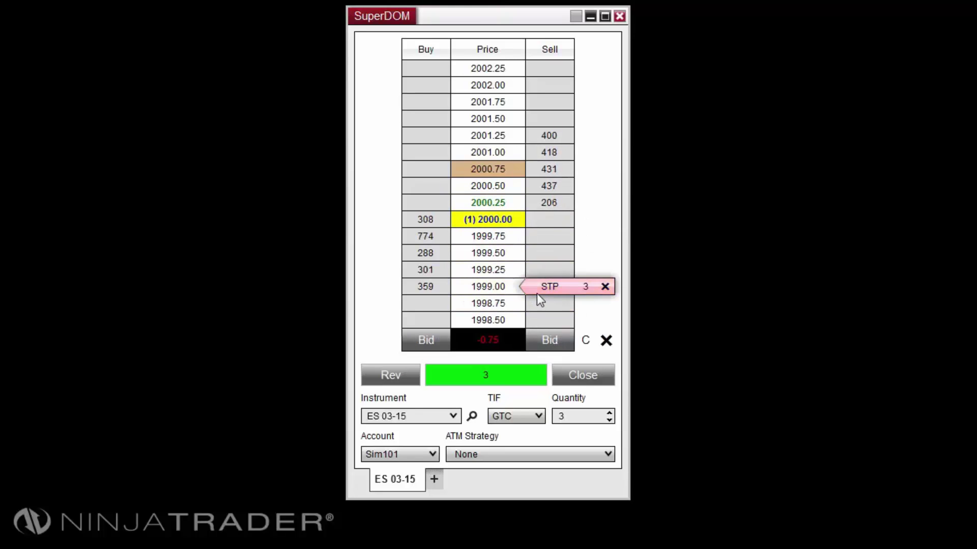
pyautogui.click(543, 102)
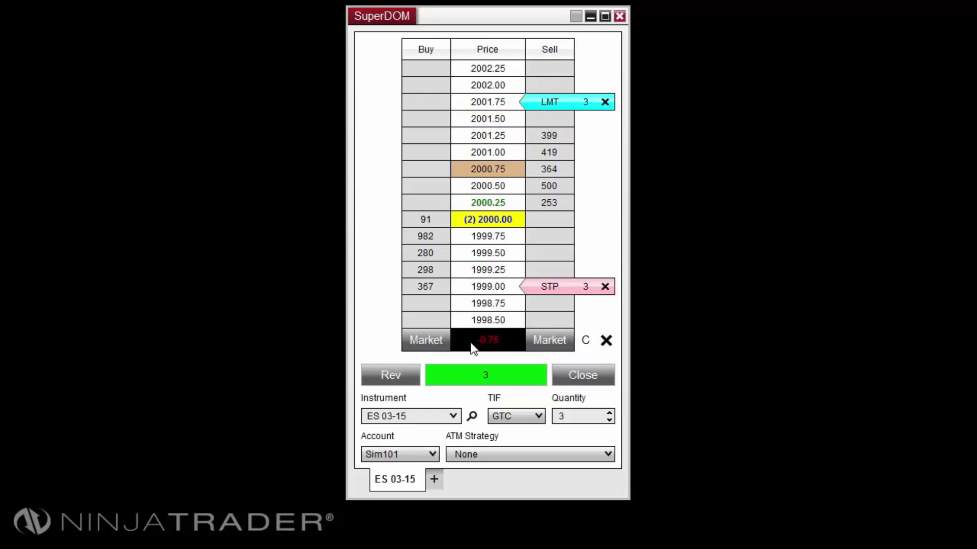
pyautogui.scroll(-2, 574, 417)
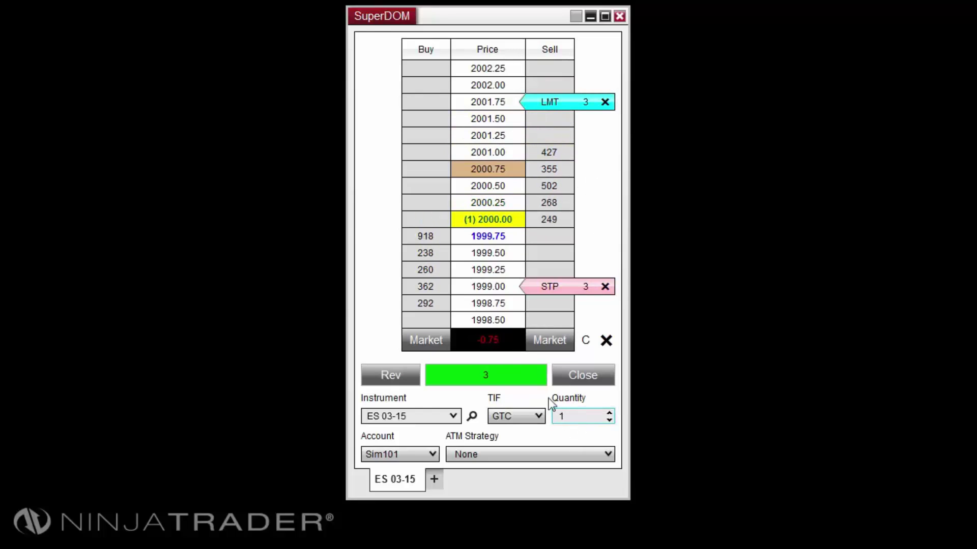
# - Buy 1 more contract to scale to 4 and resize the stop and limit orders to 4
pyautogui.click(428, 340)
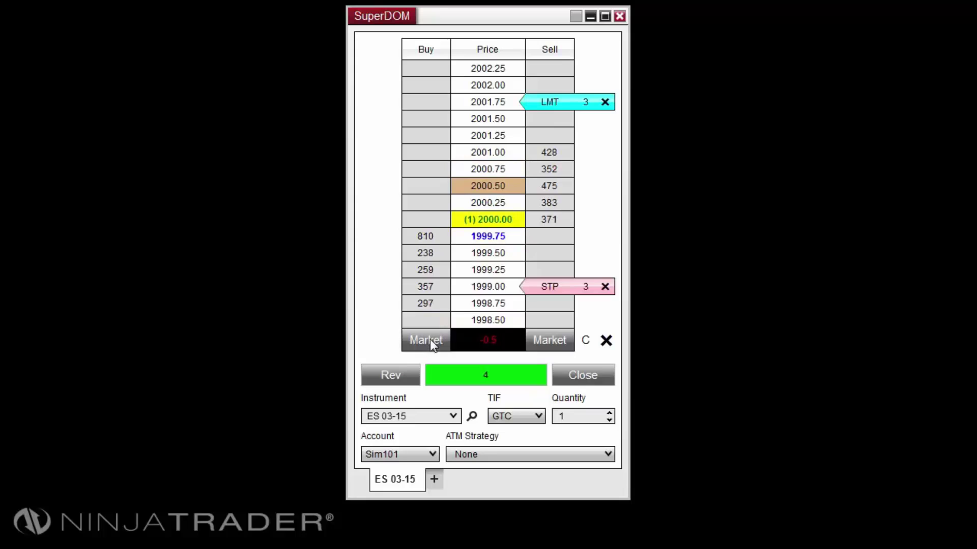
pyautogui.click(585, 288)
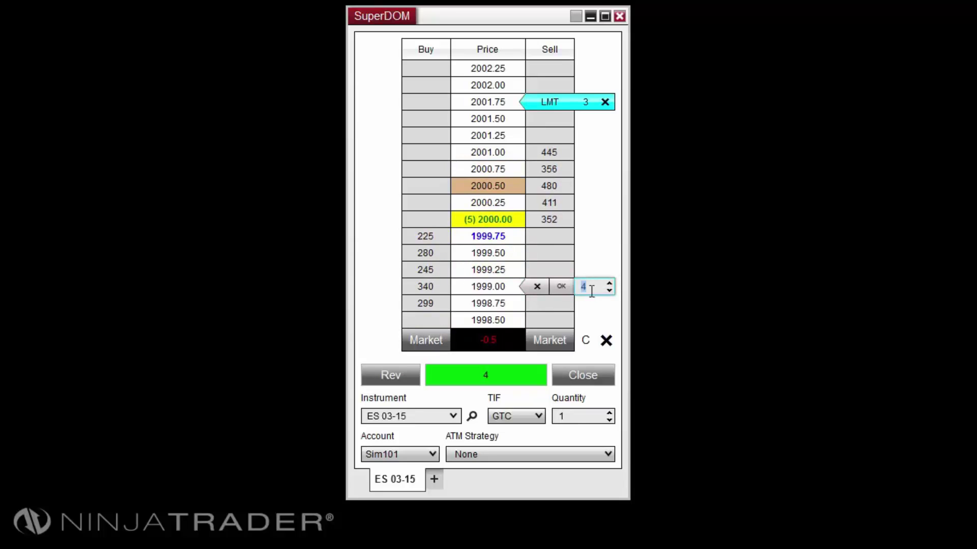
pyautogui.click(560, 286)
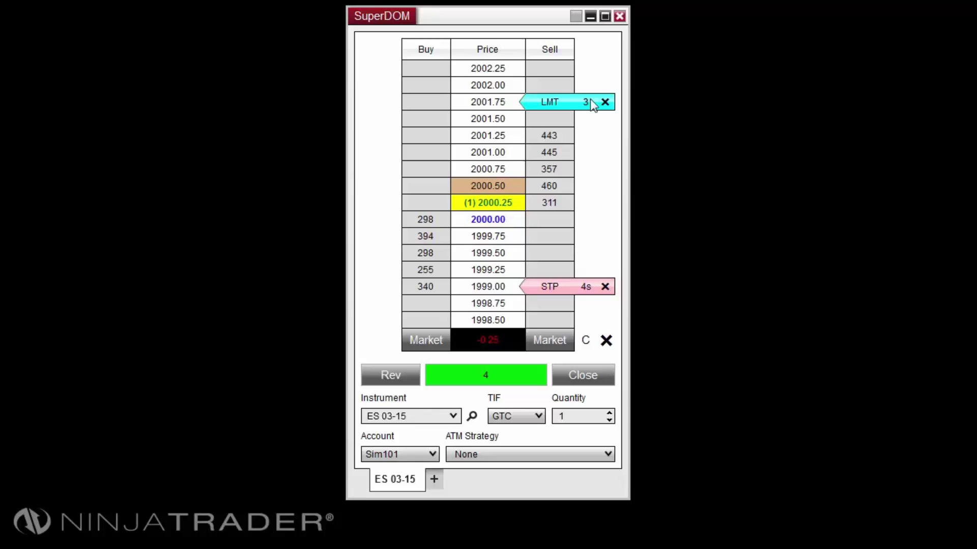
pyautogui.click(590, 100)
pyautogui.write('4')
pyautogui.click(564, 103)
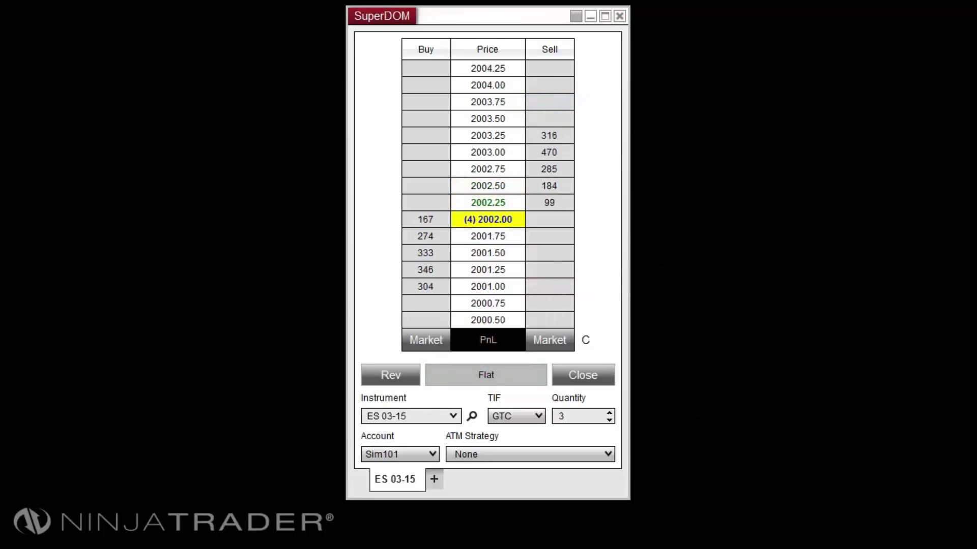
# - Select the ATM 1 strategy and buy 1 ES contract at market under it
pyautogui.click(609, 455)
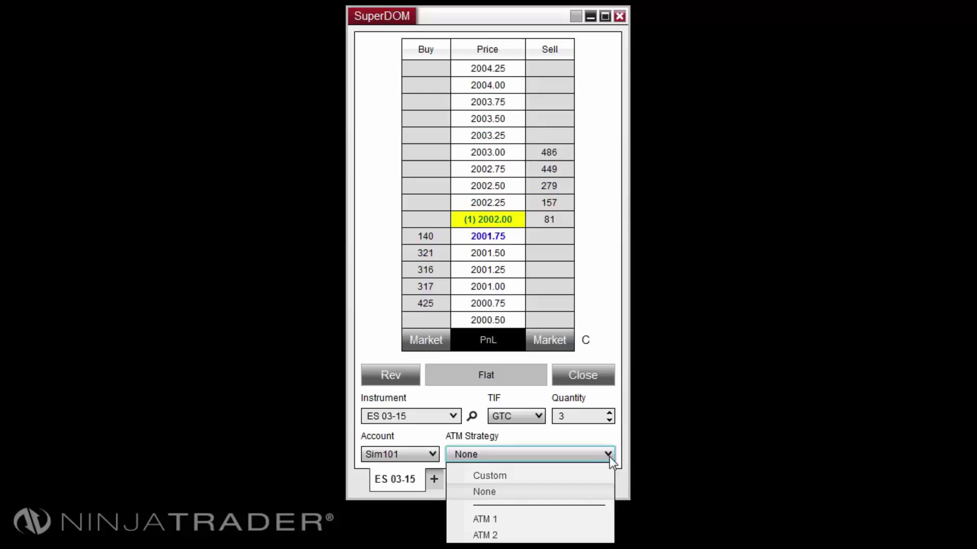
pyautogui.click(504, 520)
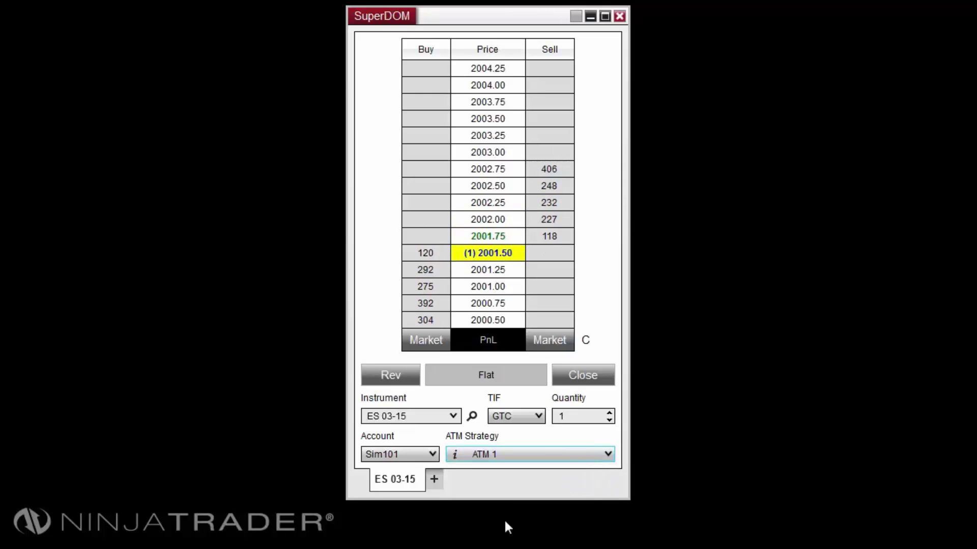
pyautogui.click(425, 341)
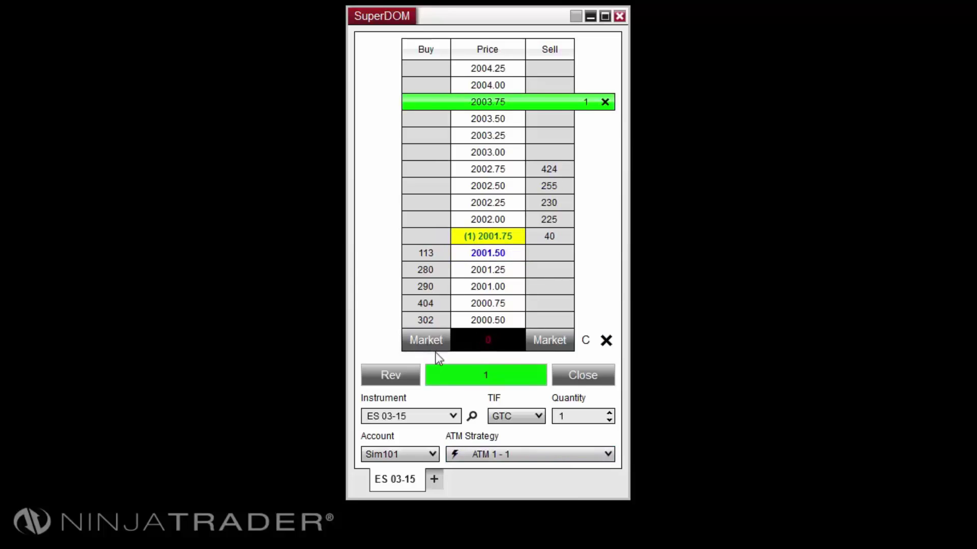
pyautogui.click(608, 453)
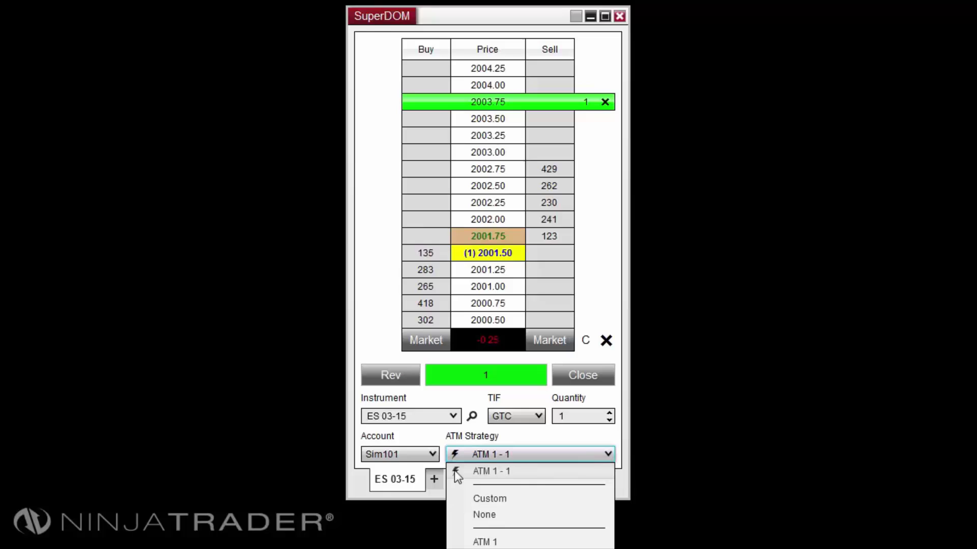
pyautogui.moveTo(454, 471)
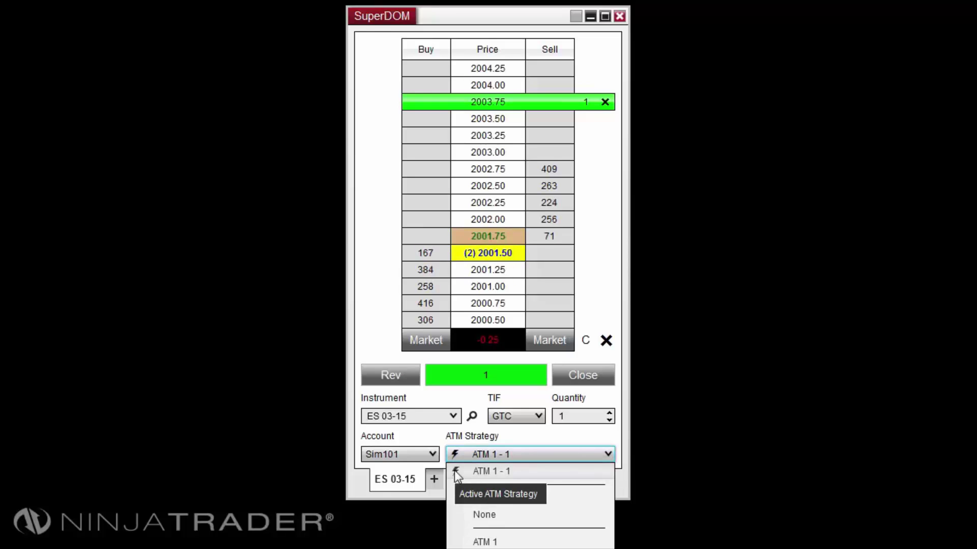
pyautogui.click(514, 472)
# - Place a 3-contract buy stop at 2002.25 and drag it down to 2001.50 to fill
pyautogui.click(575, 413)
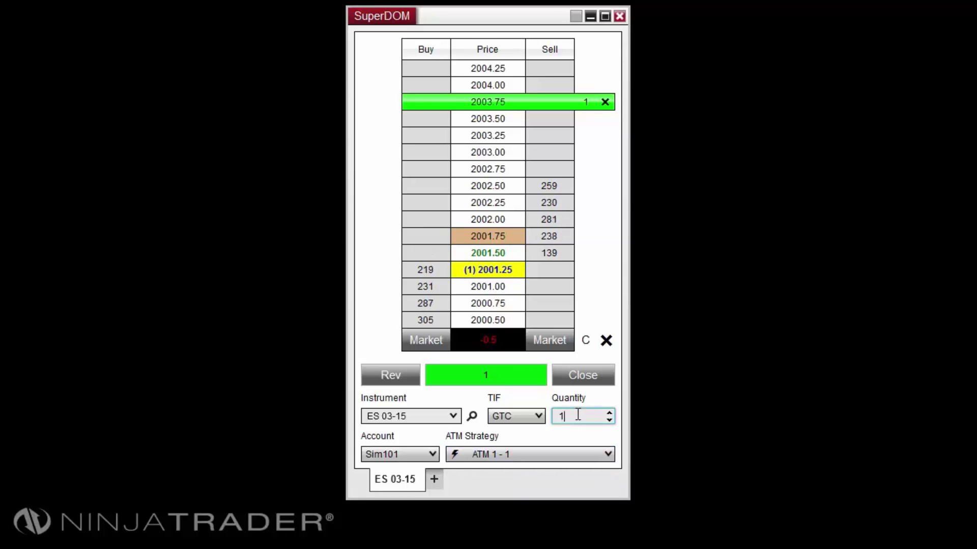
pyautogui.scroll(1, 579, 414)
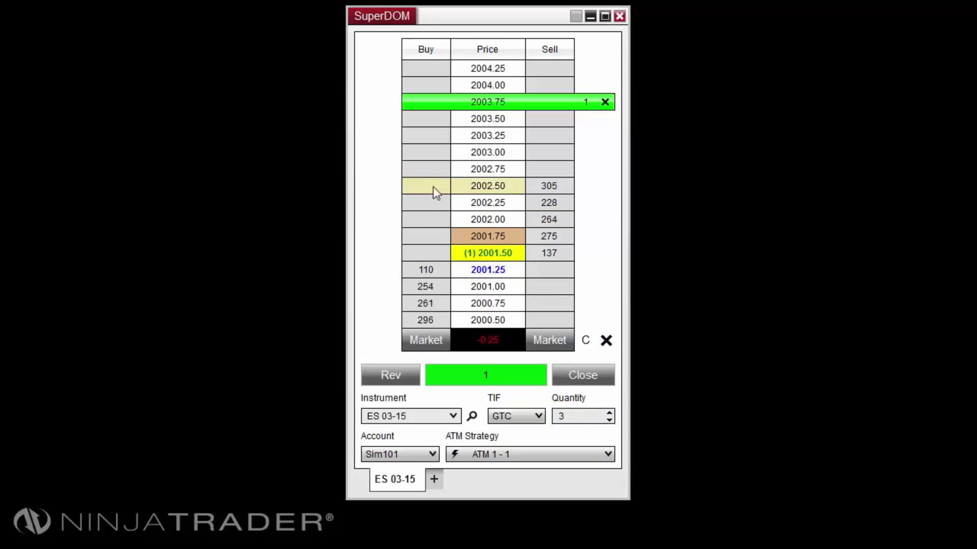
pyautogui.click(418, 202)
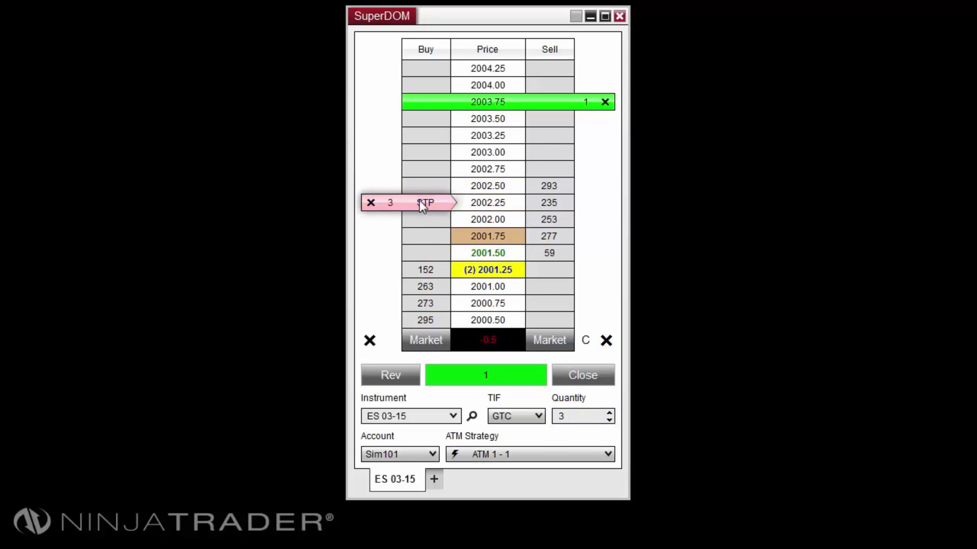
pyautogui.moveTo(422, 203); pyautogui.dragTo(430, 257)
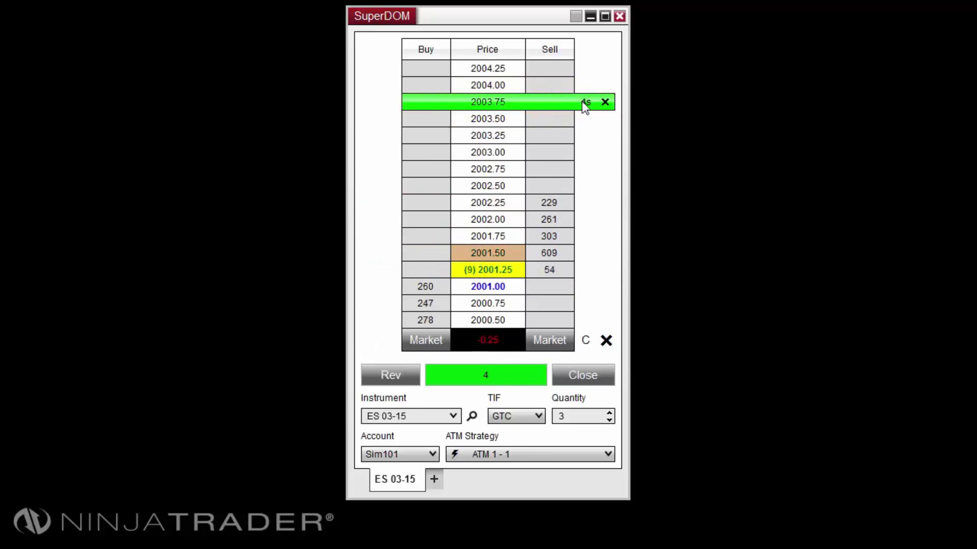
pyautogui.scroll(-3, 506, 269)
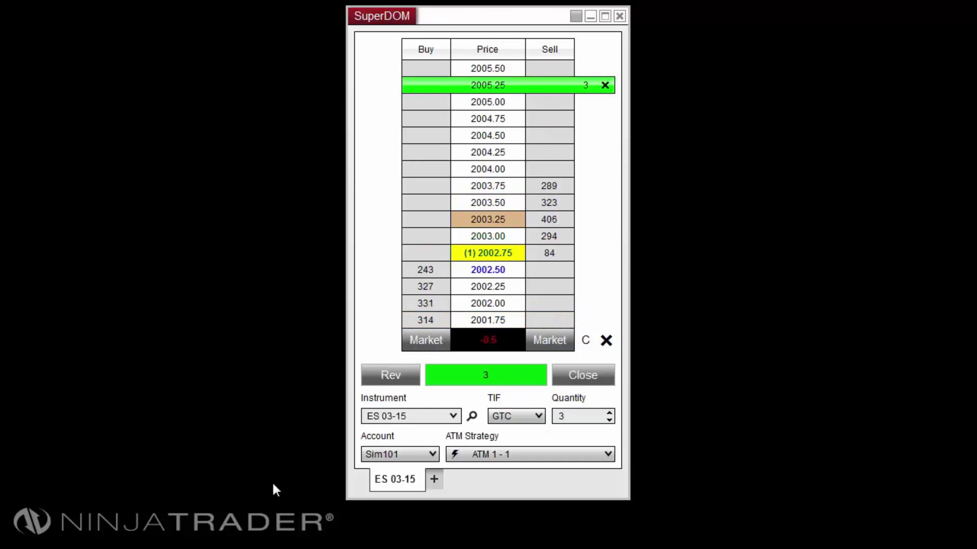
# - Set the order quantity to 2 and sell 2 contracts at market to scale out
pyautogui.click(573, 418)
pyautogui.press('BackSpace')
pyautogui.write('2')
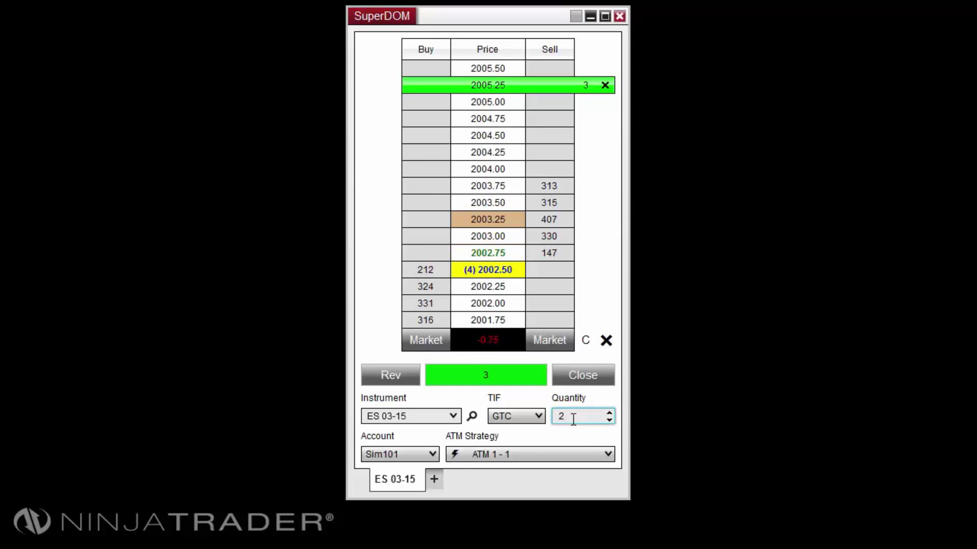
pyautogui.click(553, 339)
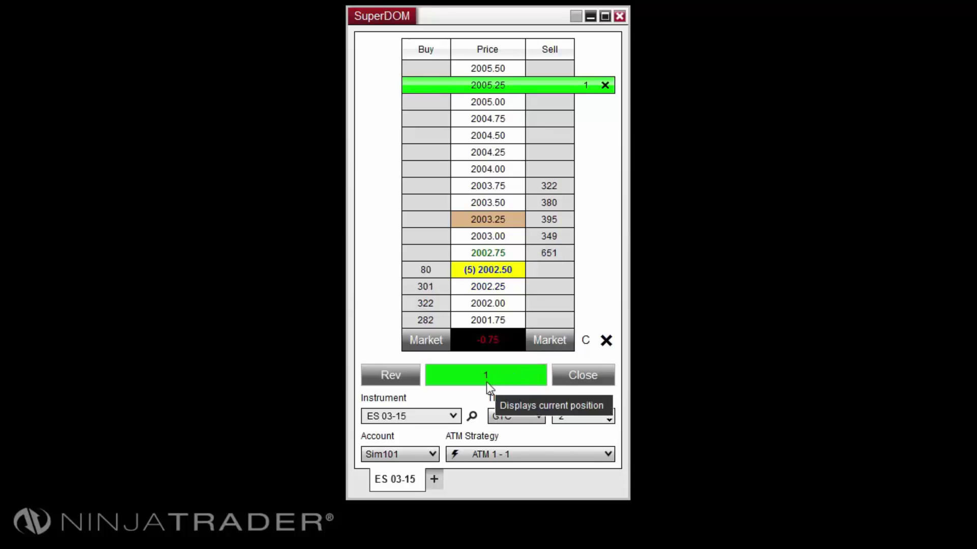
# - Set ATM strategy to None, quantity 1, and sell the last contract to go flat
pyautogui.click(567, 452)
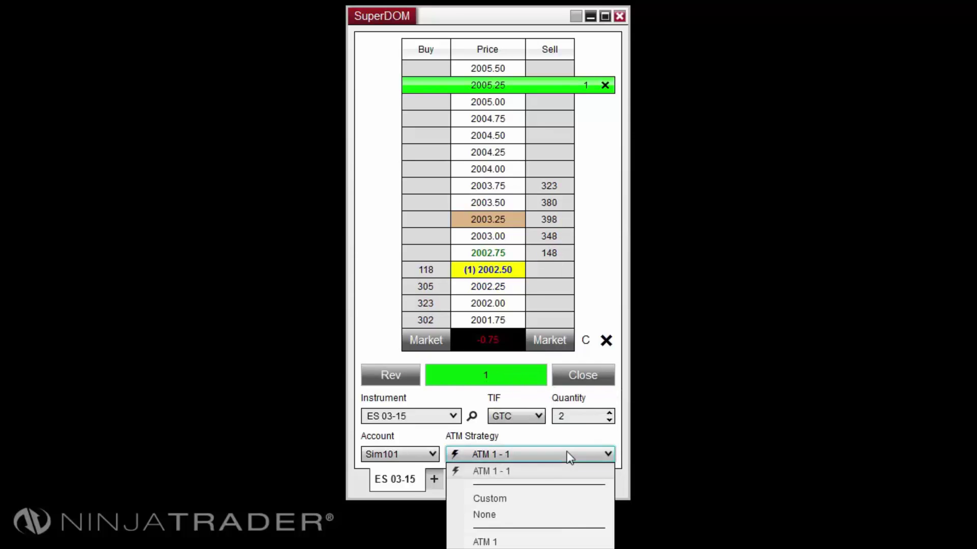
pyautogui.click(485, 515)
pyautogui.doubleClick(564, 418)
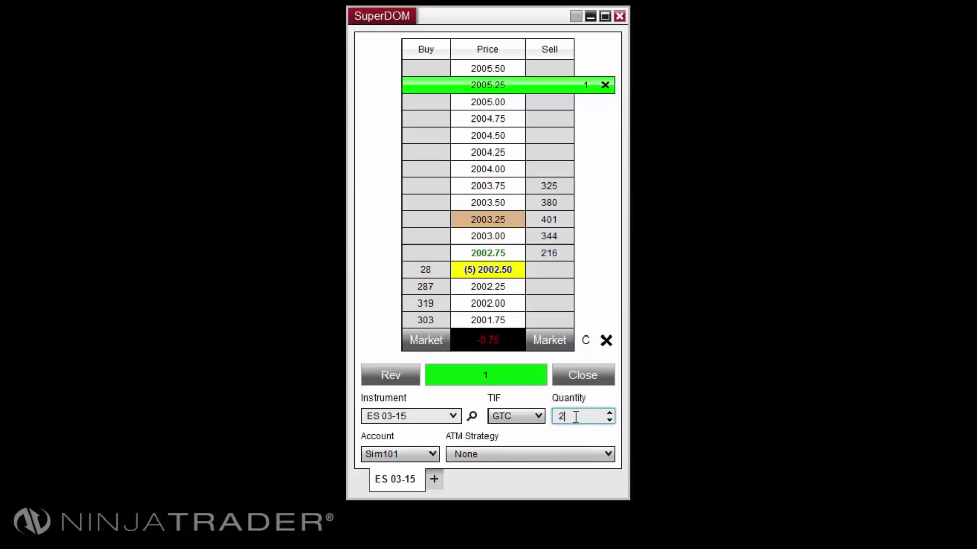
pyautogui.write('1')
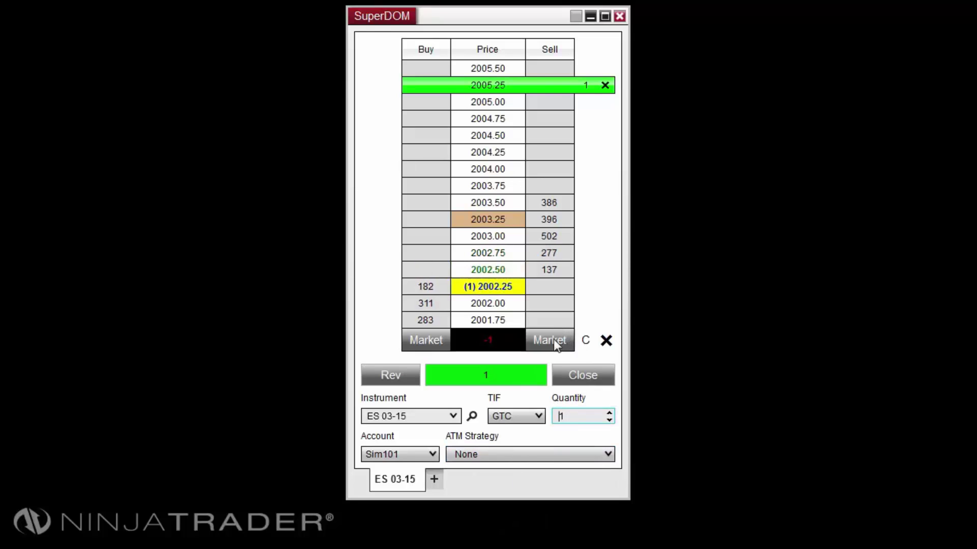
pyautogui.click(554, 340)
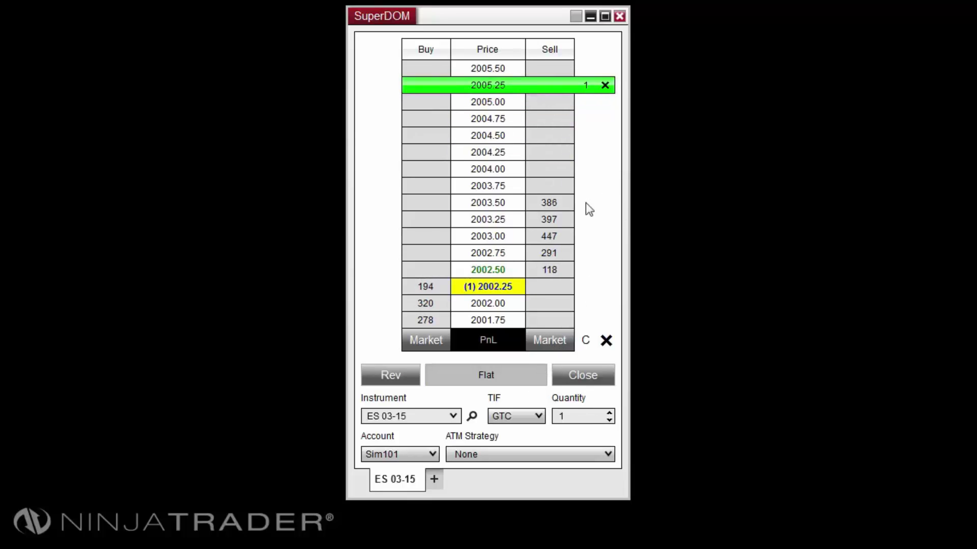
pyautogui.scroll(-5, 519, 206)
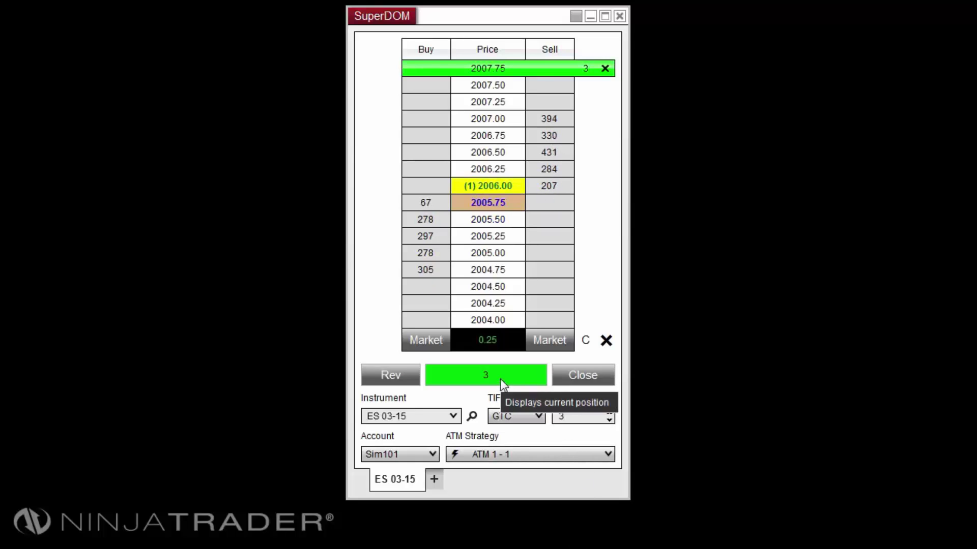
# - Add a second profit target, splitting it into 1 at 2008.75 and 2 at 2007.75
pyautogui.rightClick(382, 153)
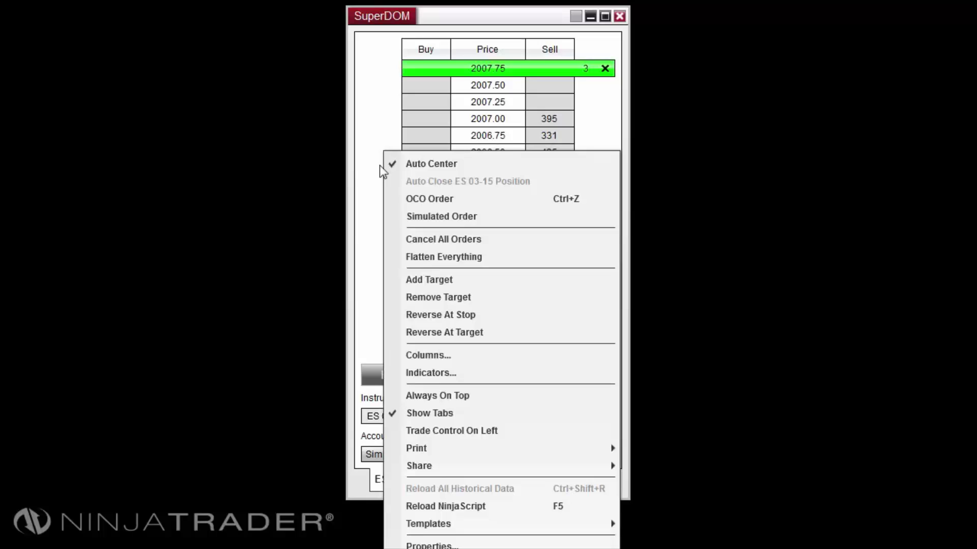
pyautogui.click(440, 281)
pyautogui.scroll(7, 496, 155)
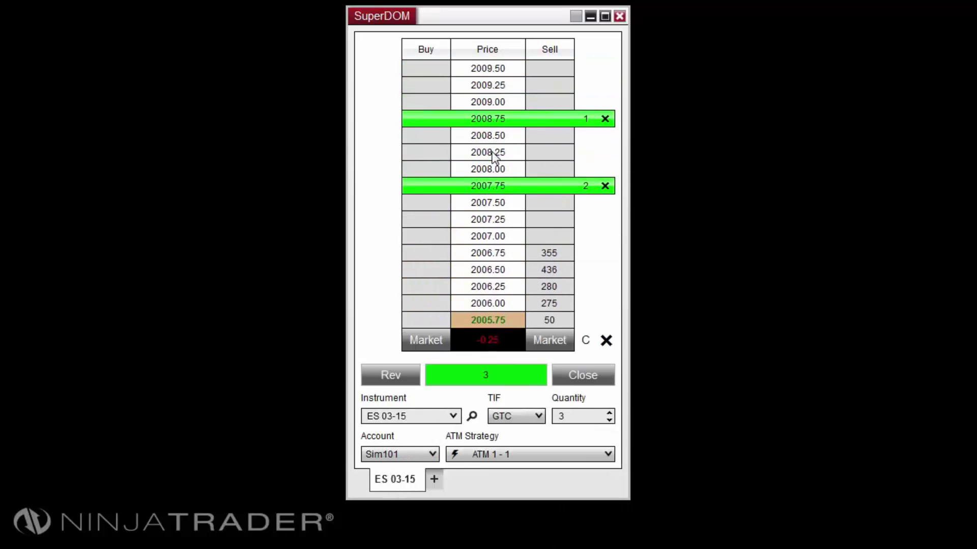
pyautogui.scroll(5, 493, 153)
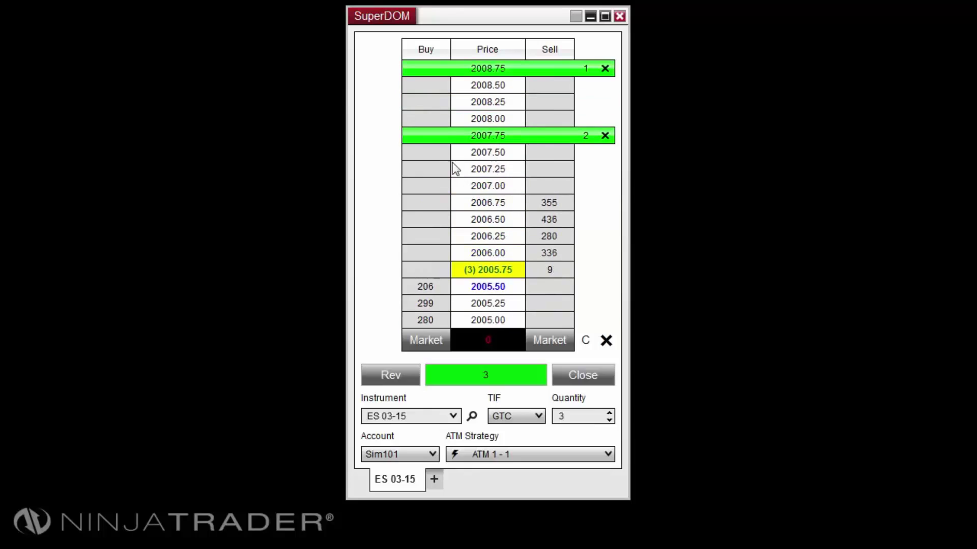
# - Remove the extra target, merging back into one 3-contract target at 2007.75
pyautogui.rightClick(388, 119)
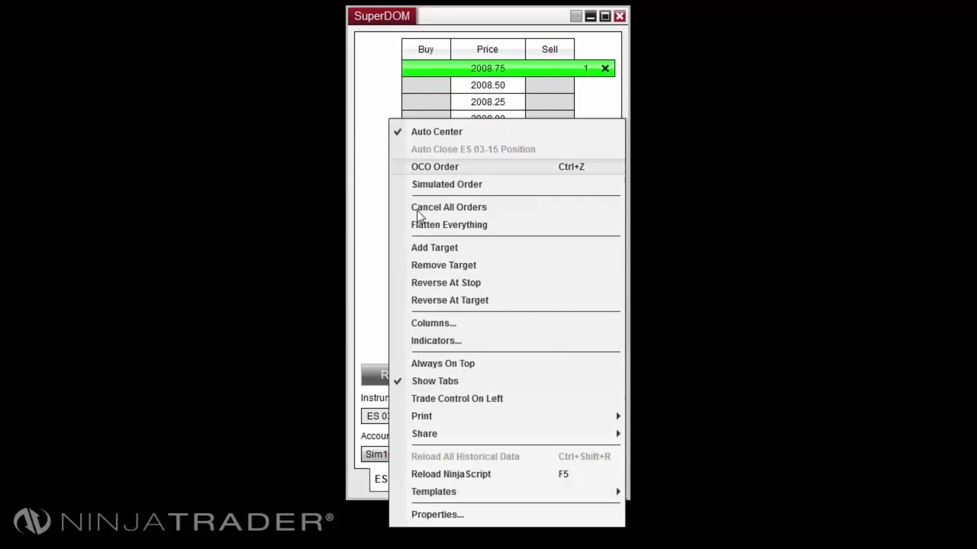
pyautogui.click(447, 269)
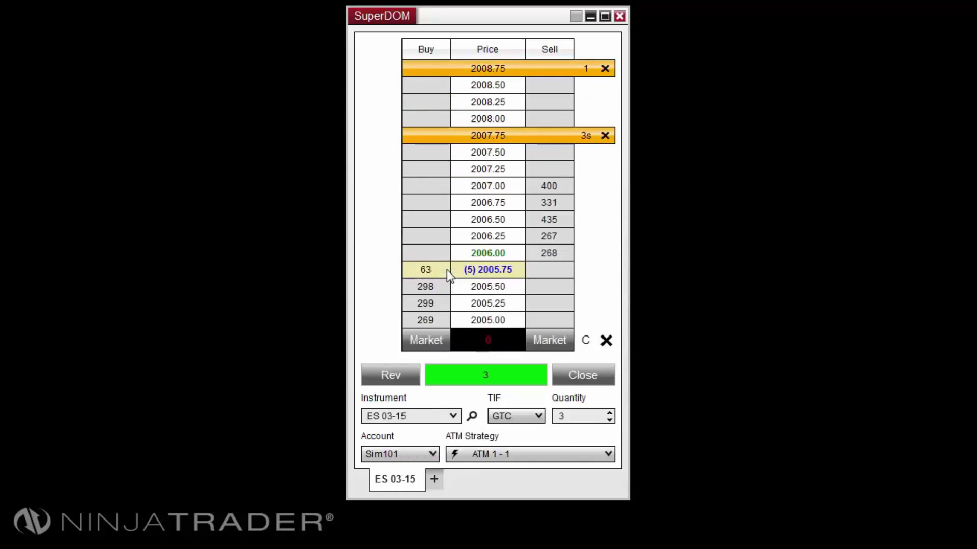
pyautogui.rightClick(370, 128)
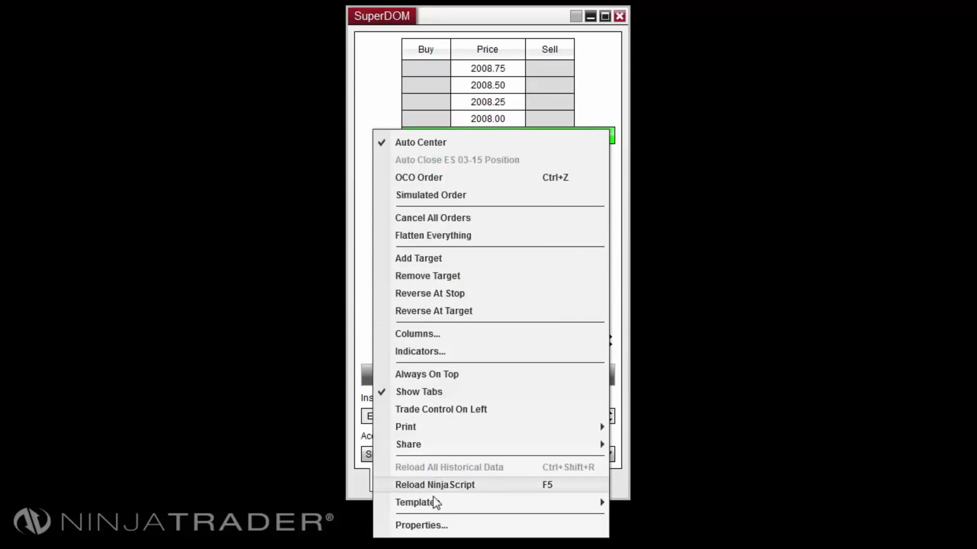
# - Enable Show quick buttons in the SuperDOM Properties and re-centre the price ladder
pyautogui.click(441, 528)
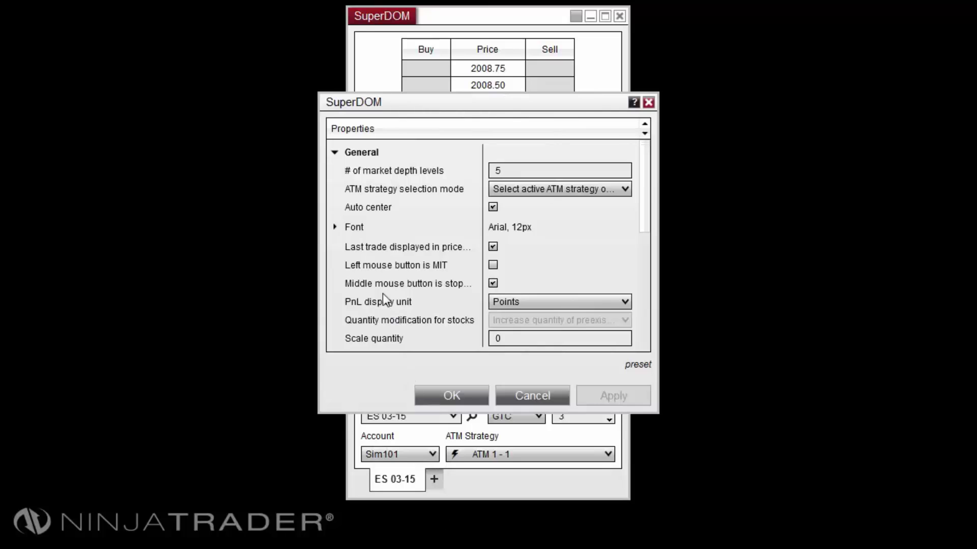
pyautogui.scroll(-2, 382, 294)
pyautogui.click(493, 304)
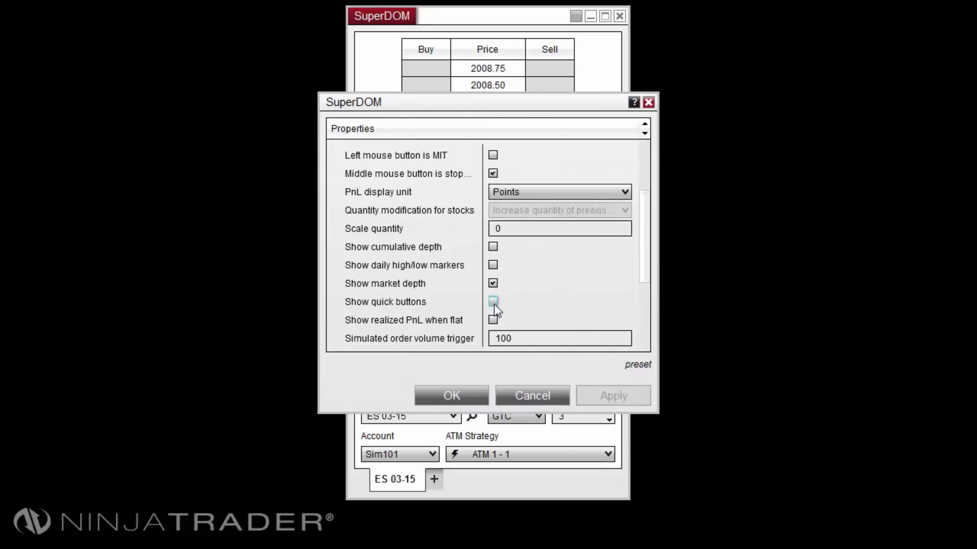
pyautogui.click(464, 392)
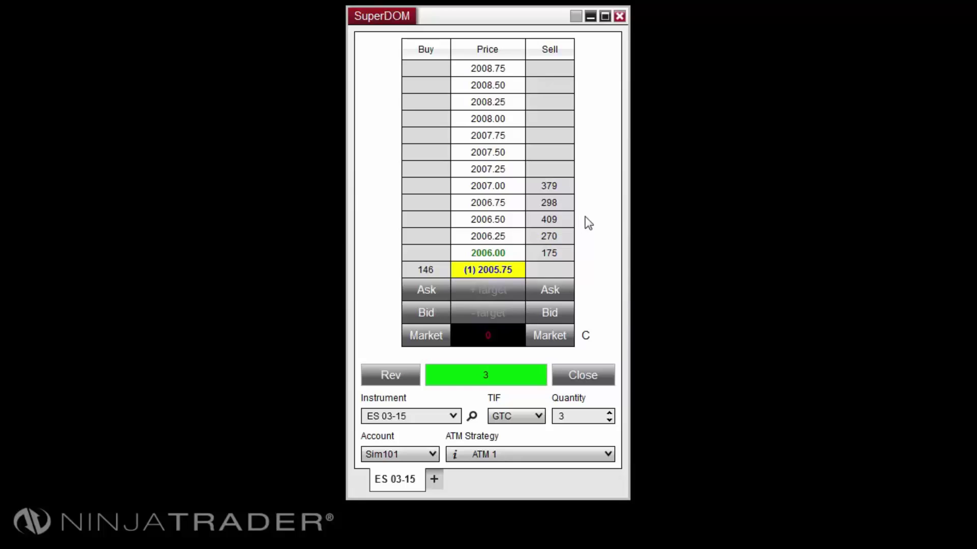
pyautogui.middleClick(475, 206)
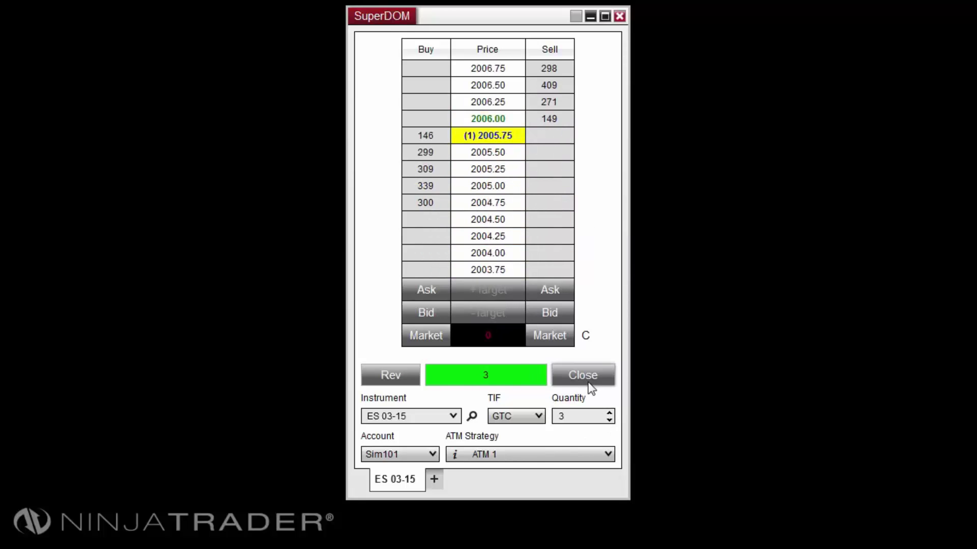